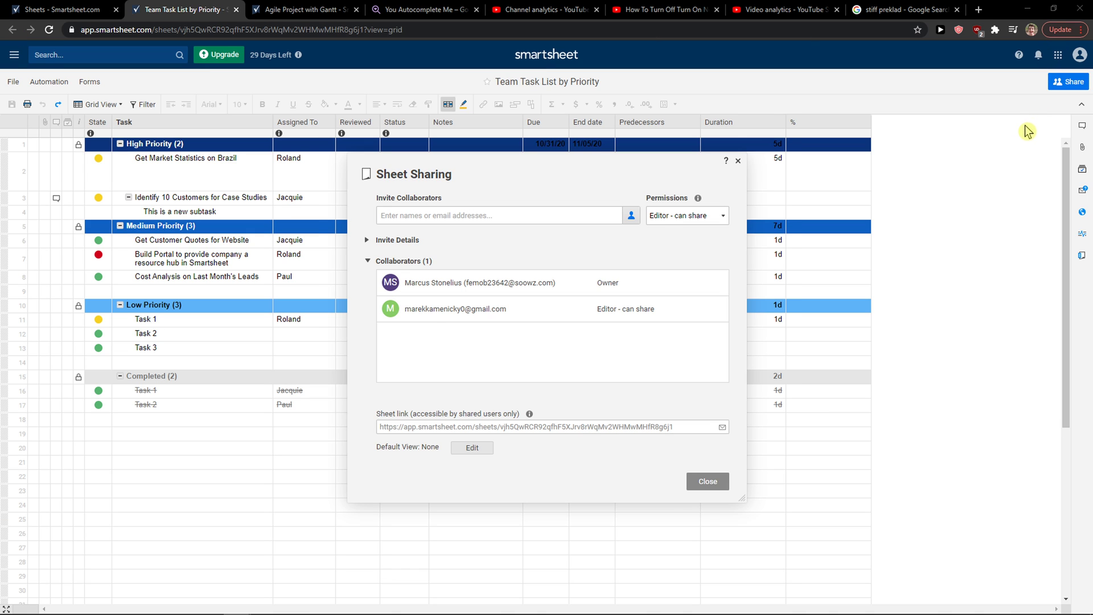
key(Escape)
click(1068, 83)
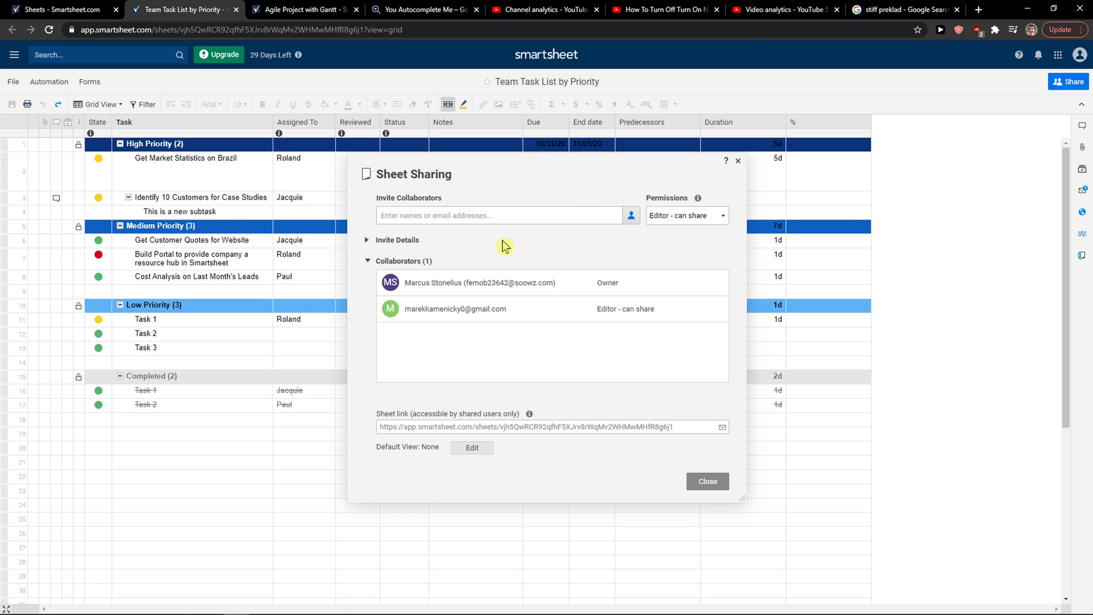
click(369, 241)
click(368, 240)
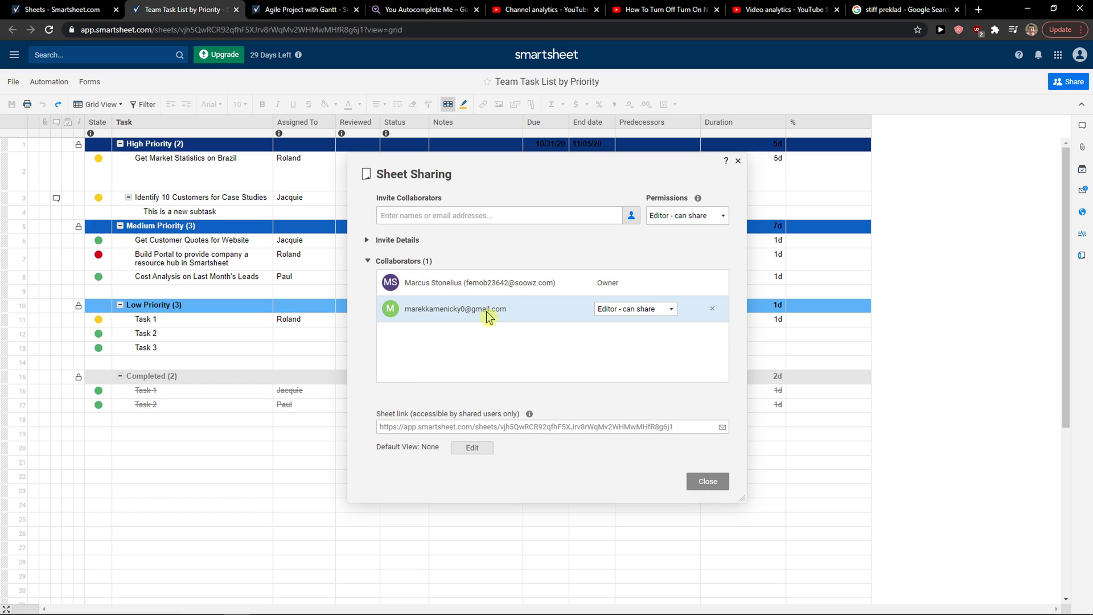
Change the second collaborator's permission to Make Owner, bringing up the ownership transfer prompt.
mouse_move(553, 308)
click(671, 309)
click(649, 330)
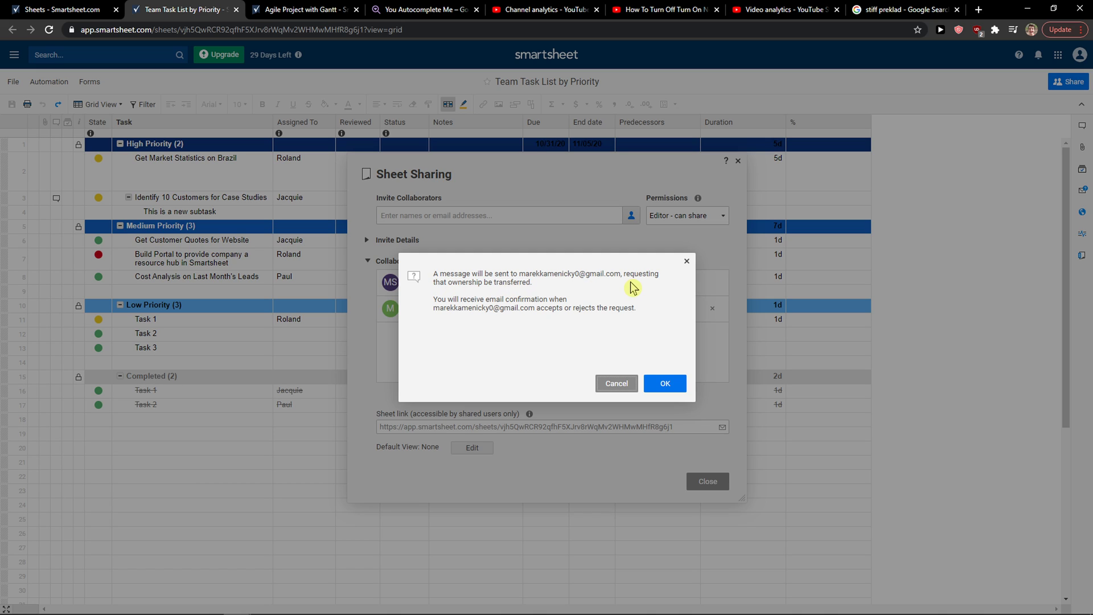
Dismiss the ownership transfer message with its X close button.
click(688, 263)
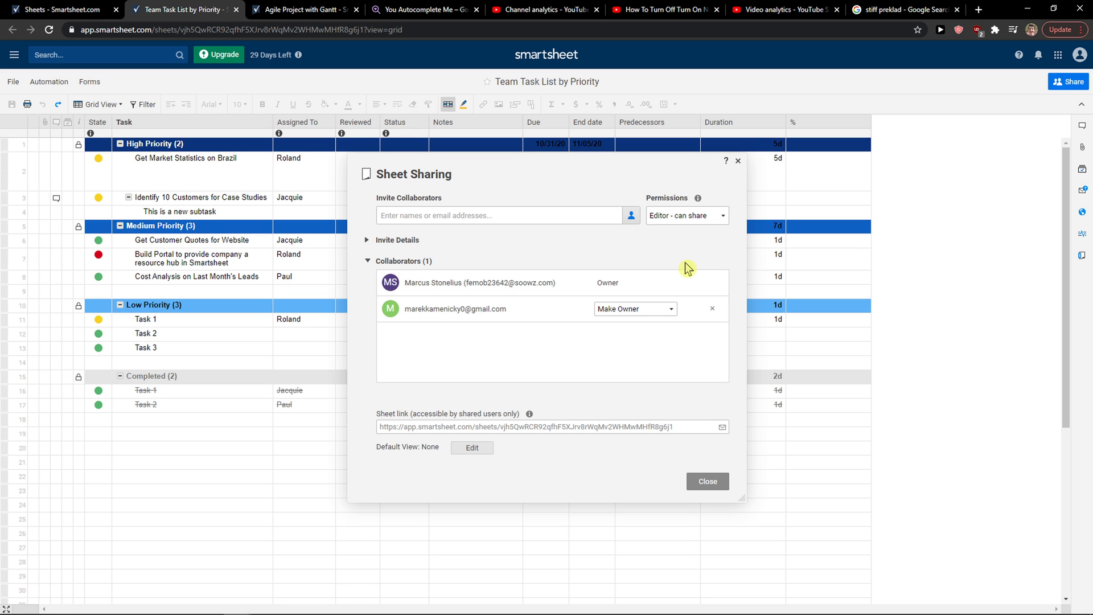